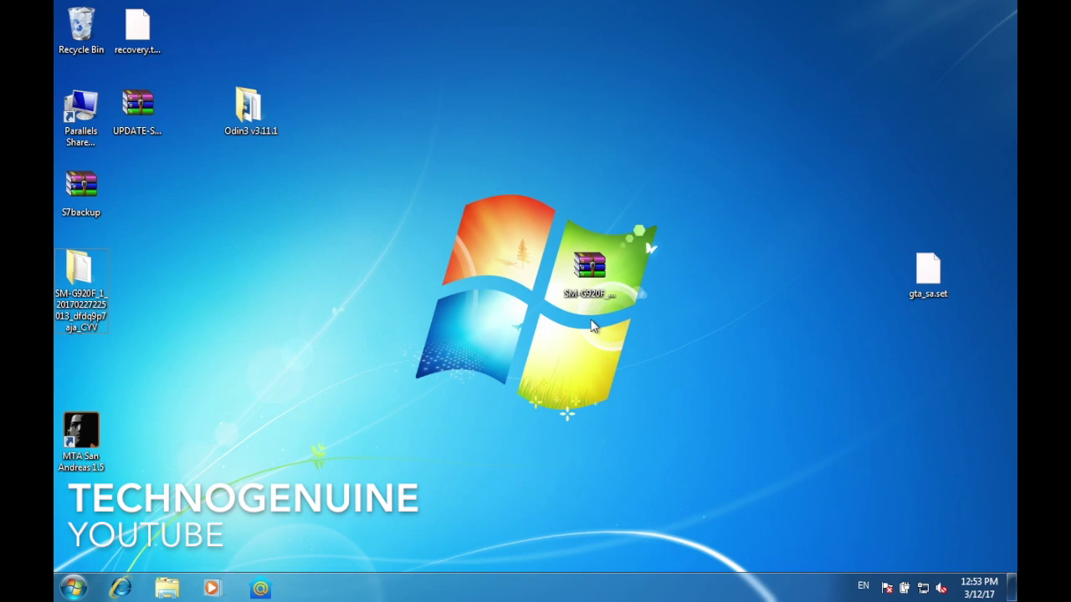
# Open the extracted SM-G920F firmware folder and dock its window to the right half
pyautogui.click(588, 287)
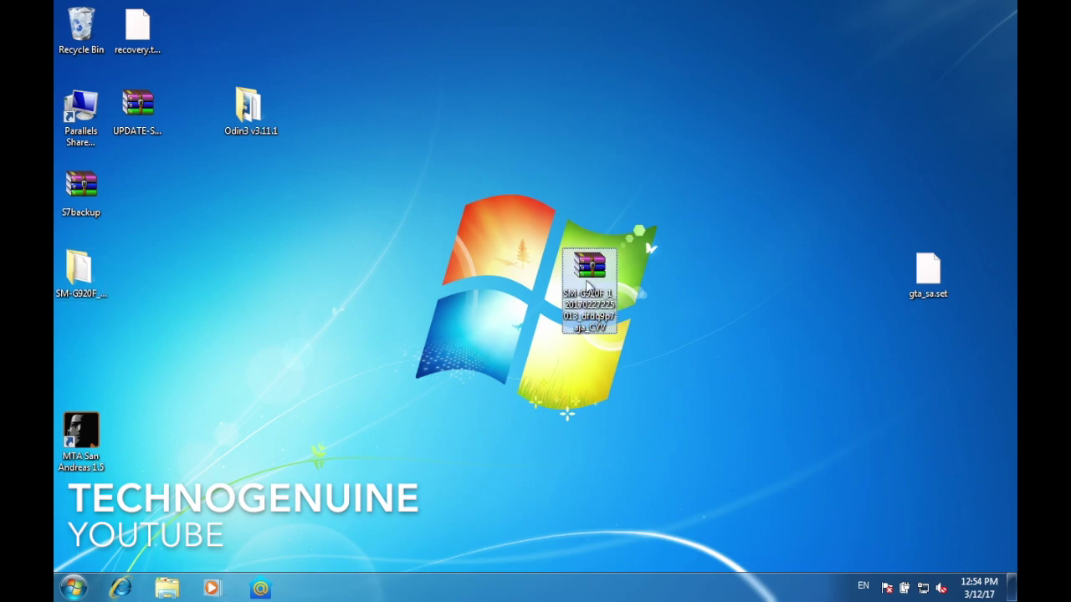
pyautogui.moveTo(589, 276)
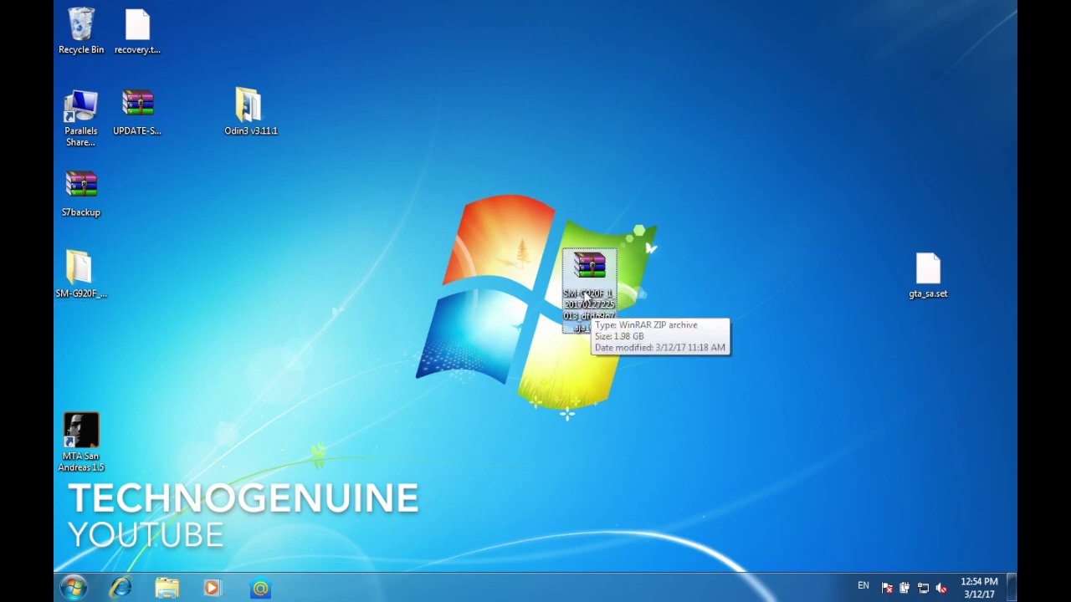
pyautogui.rightClick(586, 295)
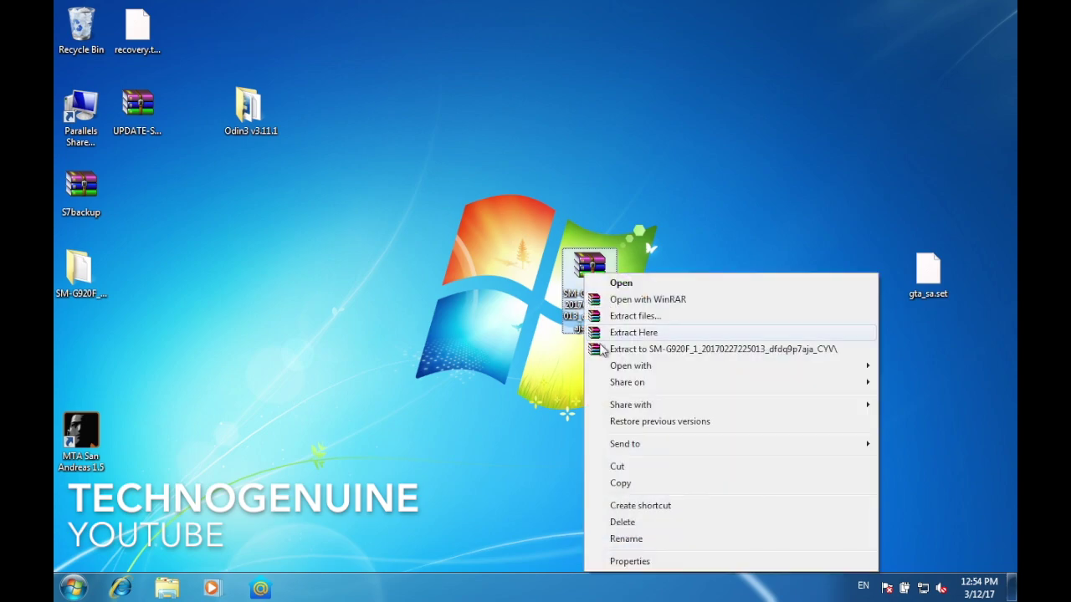
pyautogui.click(590, 349)
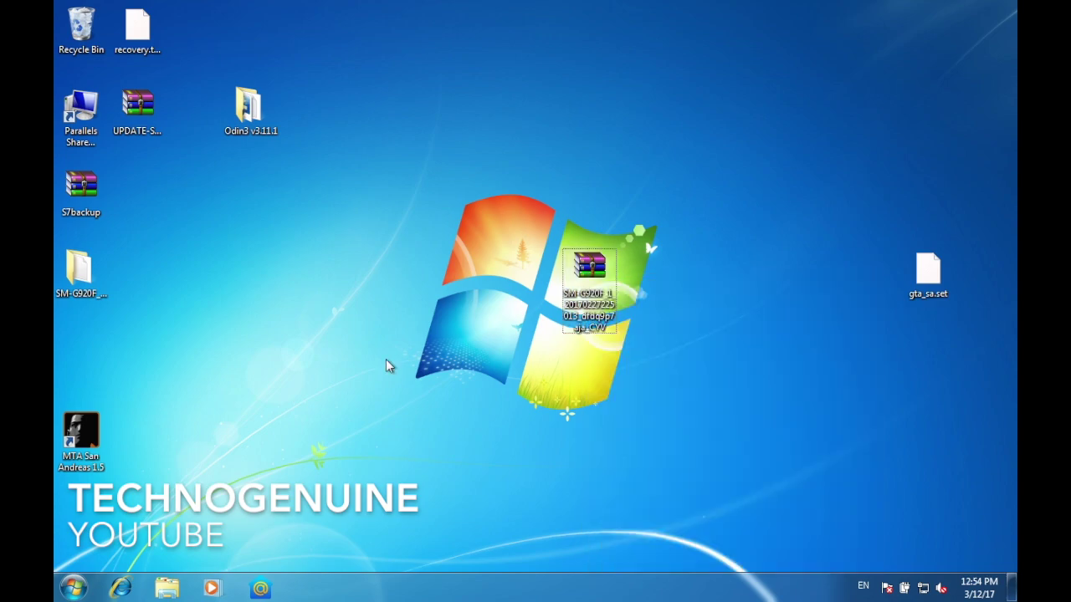
pyautogui.doubleClick(81, 272)
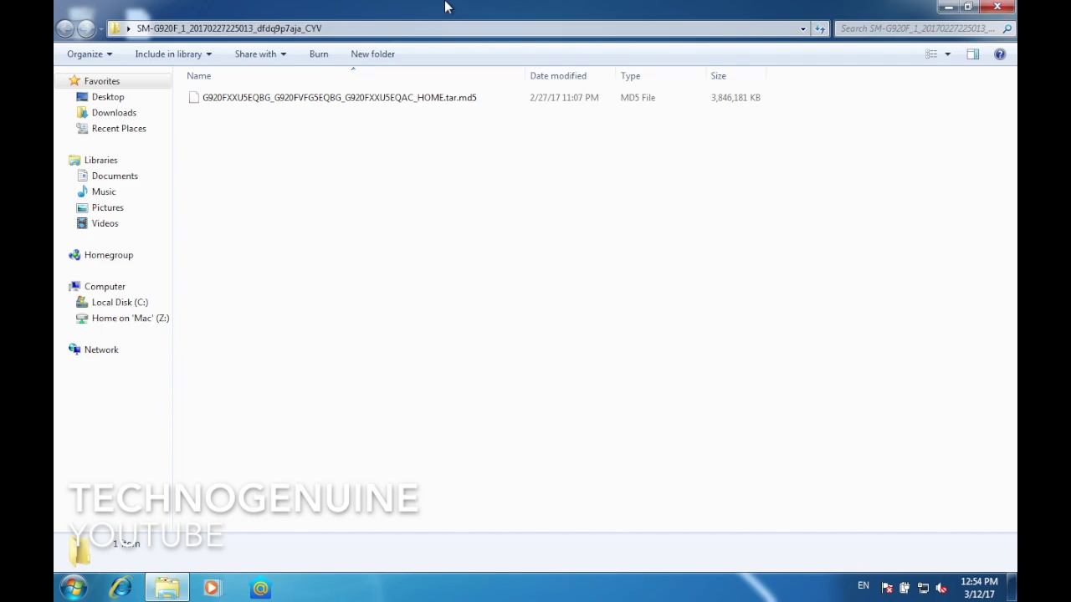
pyautogui.moveTo(443, 8); pyautogui.dragTo(1012, 144)
# Turn off 'Hide extensions for known file types' in Folder Options
pyautogui.press('super')
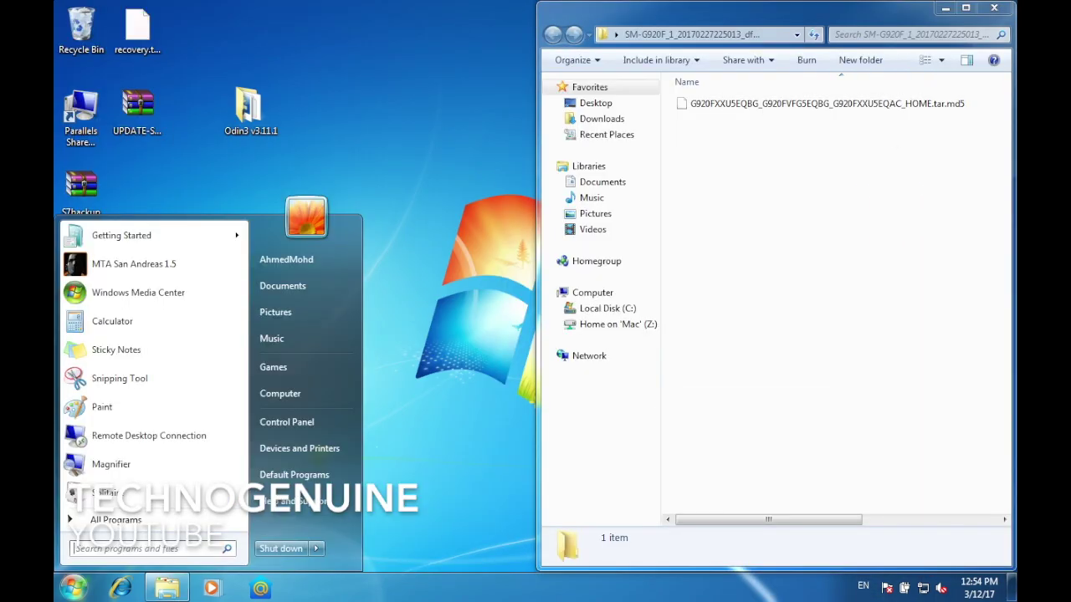
pyautogui.write('f')
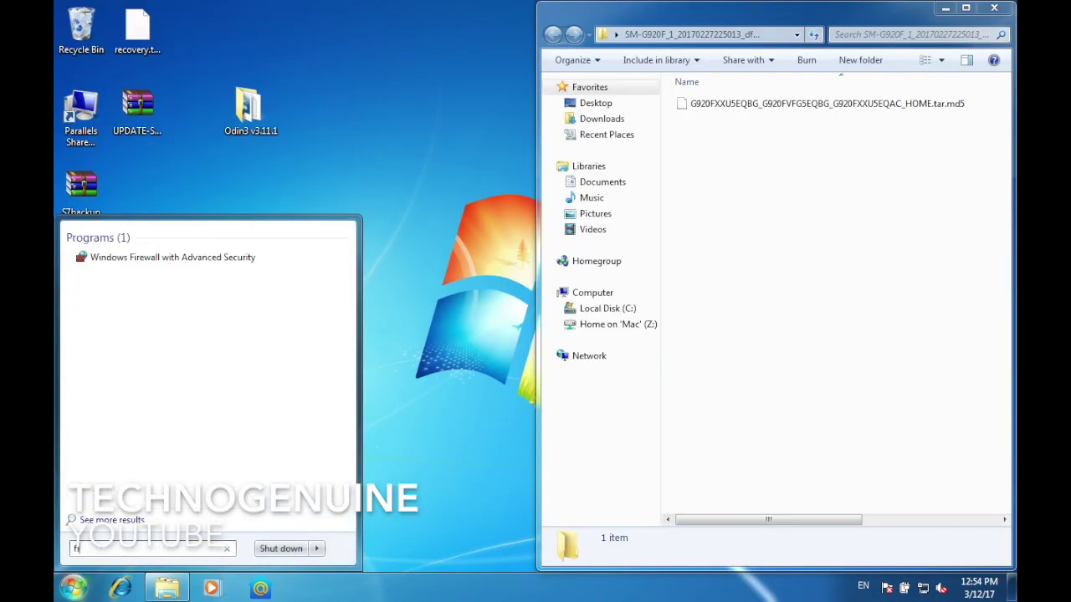
pyautogui.write('older')
pyautogui.press('Return')
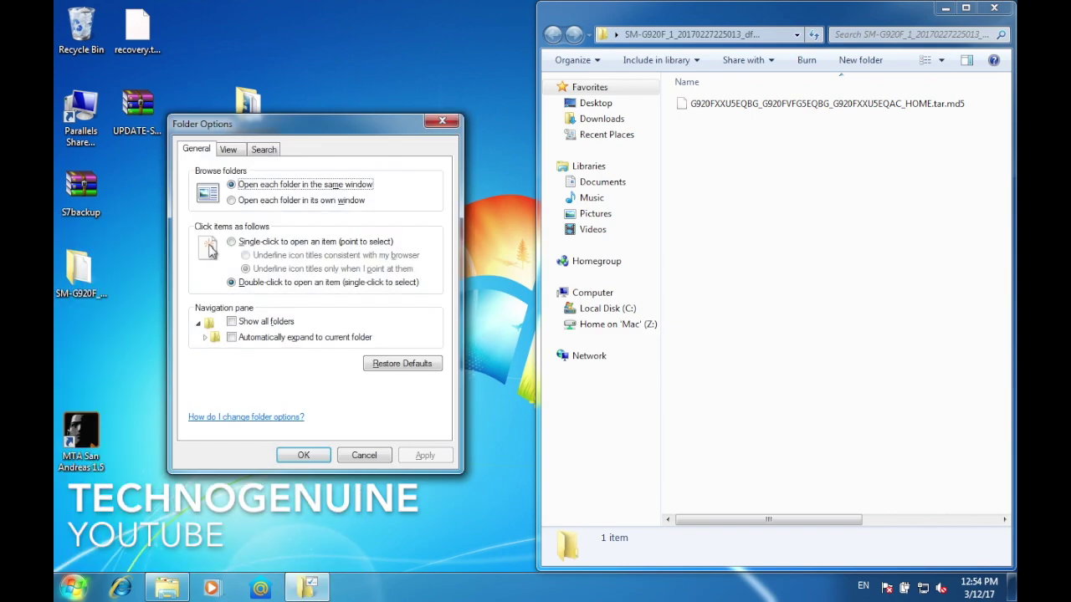
pyautogui.click(231, 149)
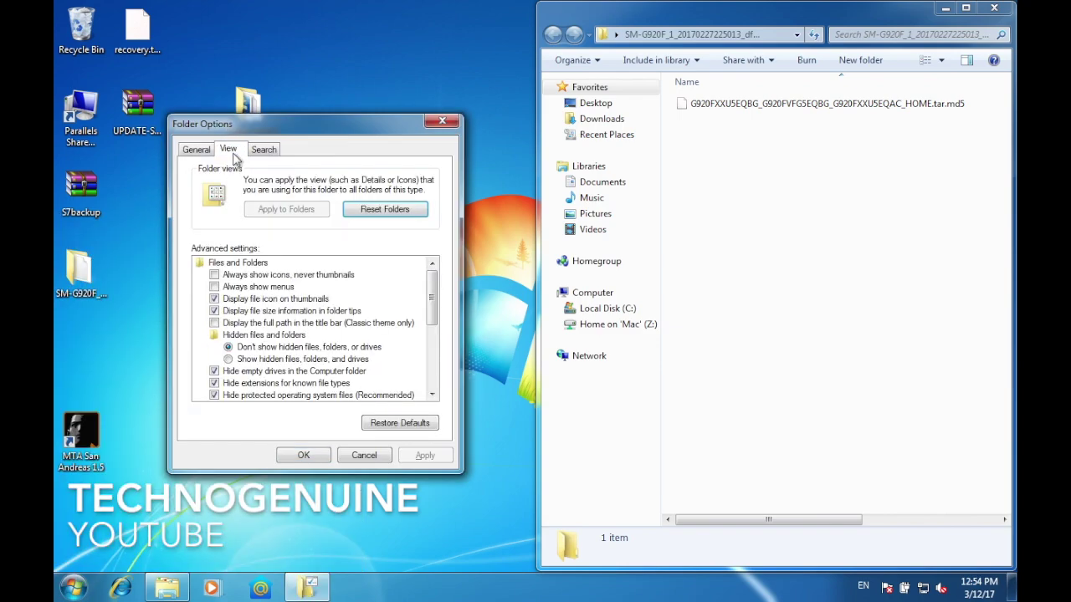
pyautogui.click(240, 384)
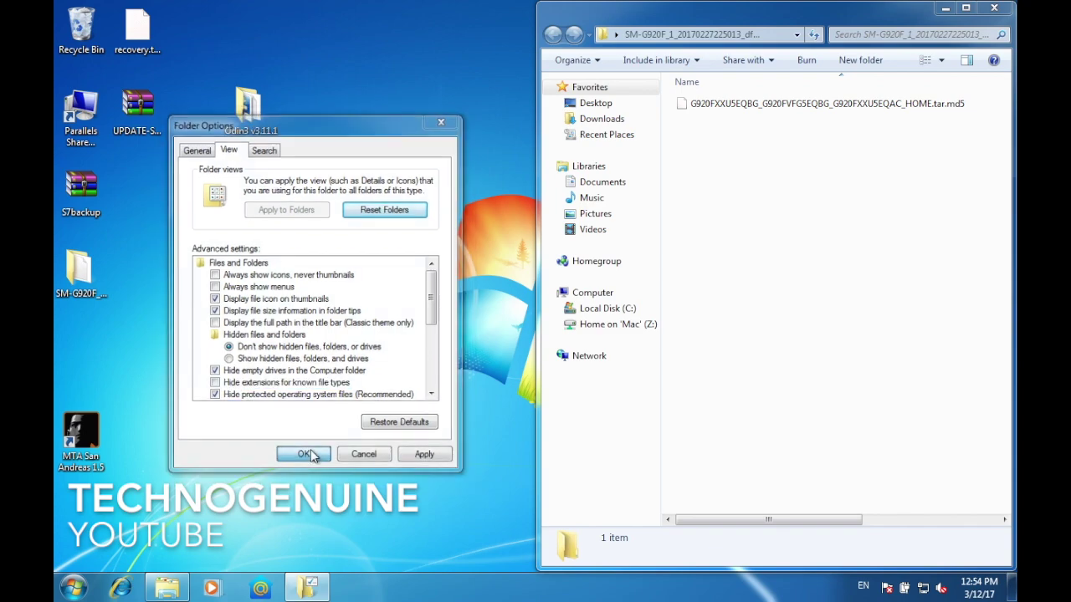
pyautogui.click(305, 455)
pyautogui.moveTo(804, 18); pyautogui.dragTo(663, 40)
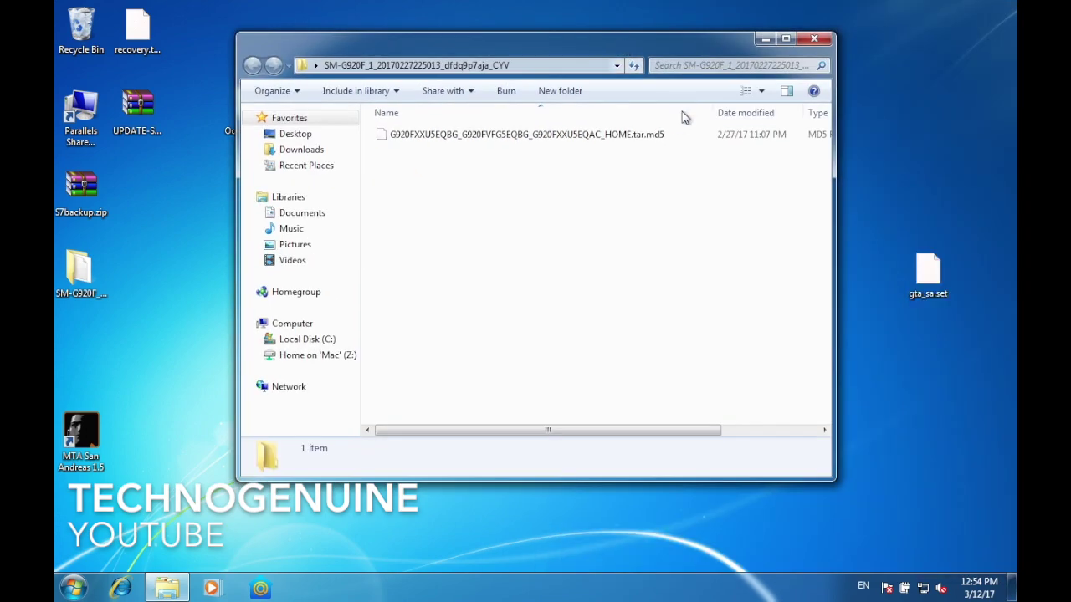
# Rename the G920F HOME firmware file from .tar.md5 to .tar
pyautogui.click(664, 137)
pyautogui.rightClick(665, 136)
pyautogui.click(701, 383)
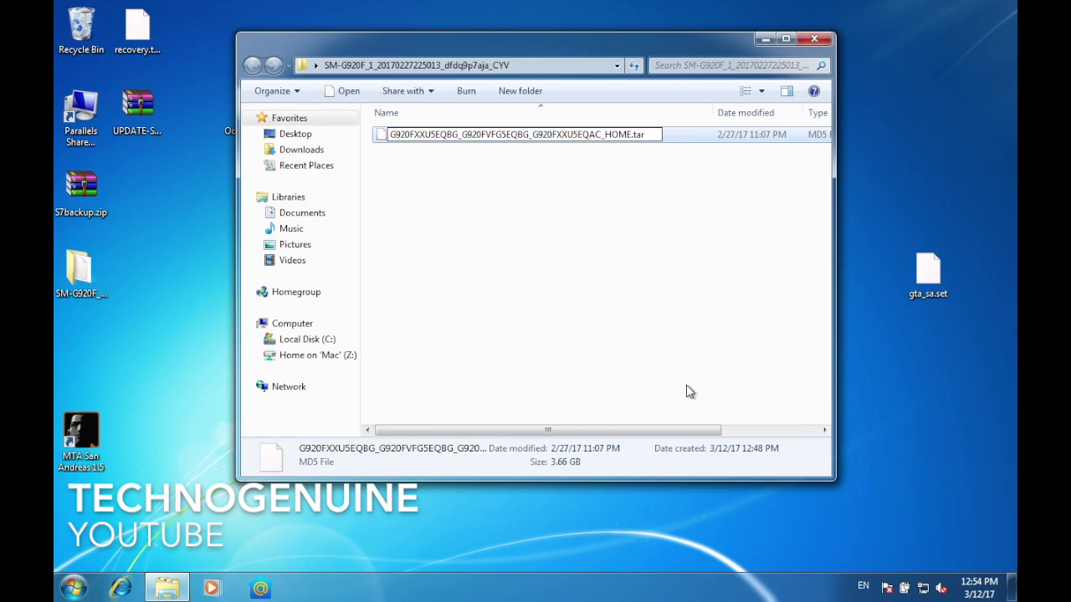
pyautogui.press('Return')
pyautogui.press('Return')
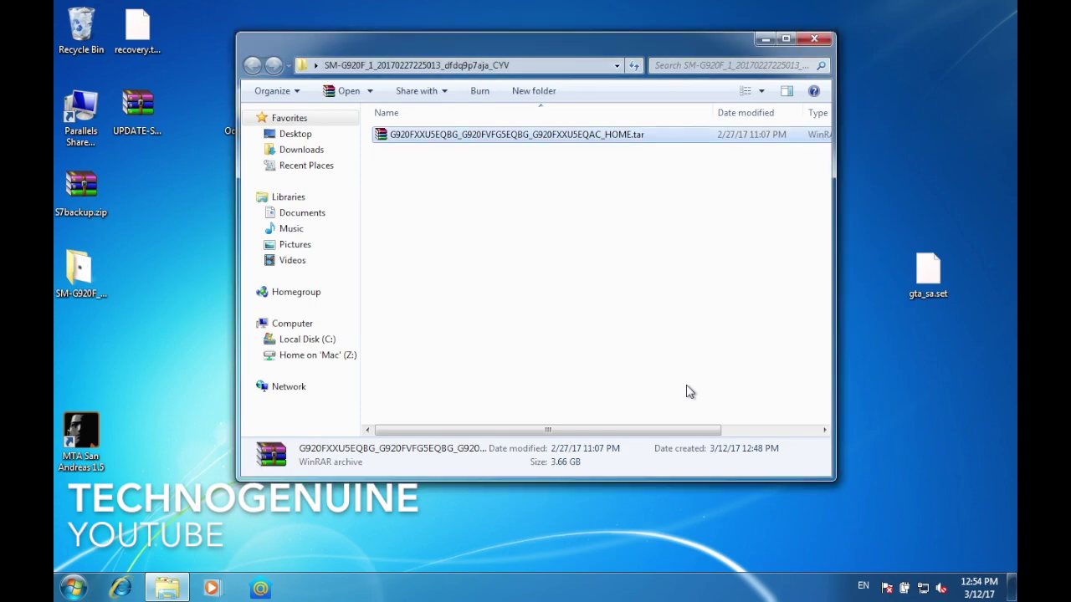
pyautogui.rightClick(581, 137)
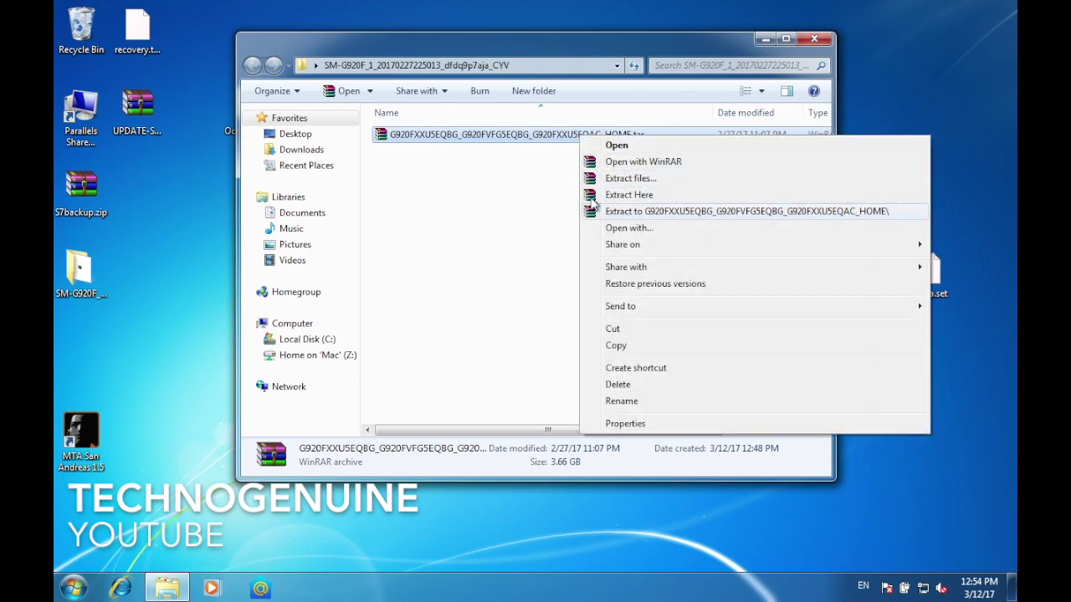
pyautogui.click(542, 199)
# Extract hidden.img from the HOME .tar in WinRAR into the SM-G920F folder, then close WinRAR
pyautogui.doubleClick(539, 135)
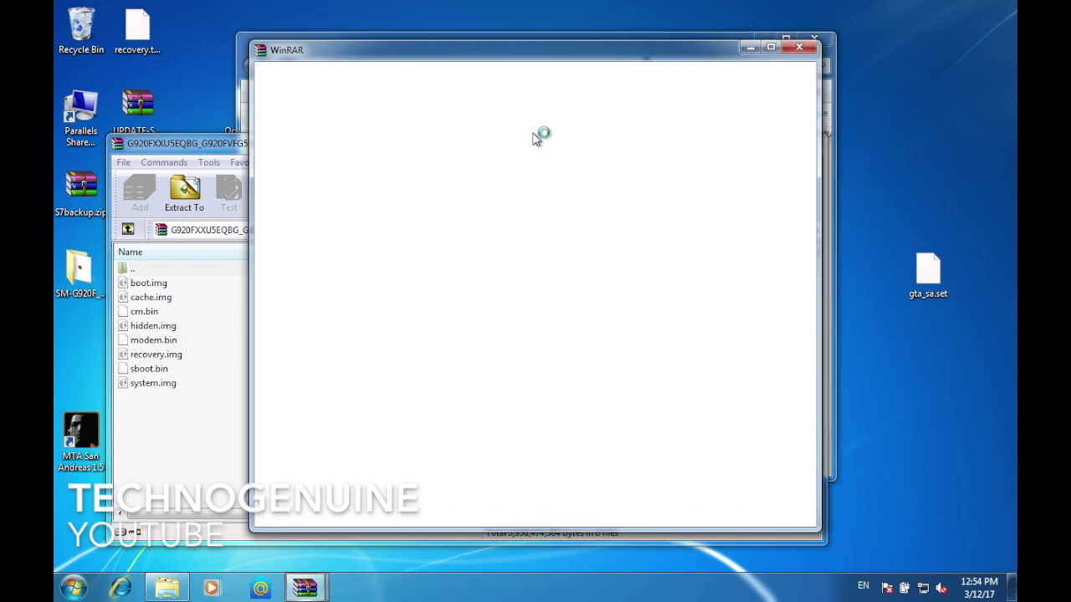
pyautogui.click(800, 47)
pyautogui.moveTo(335, 137); pyautogui.dragTo(700, 168)
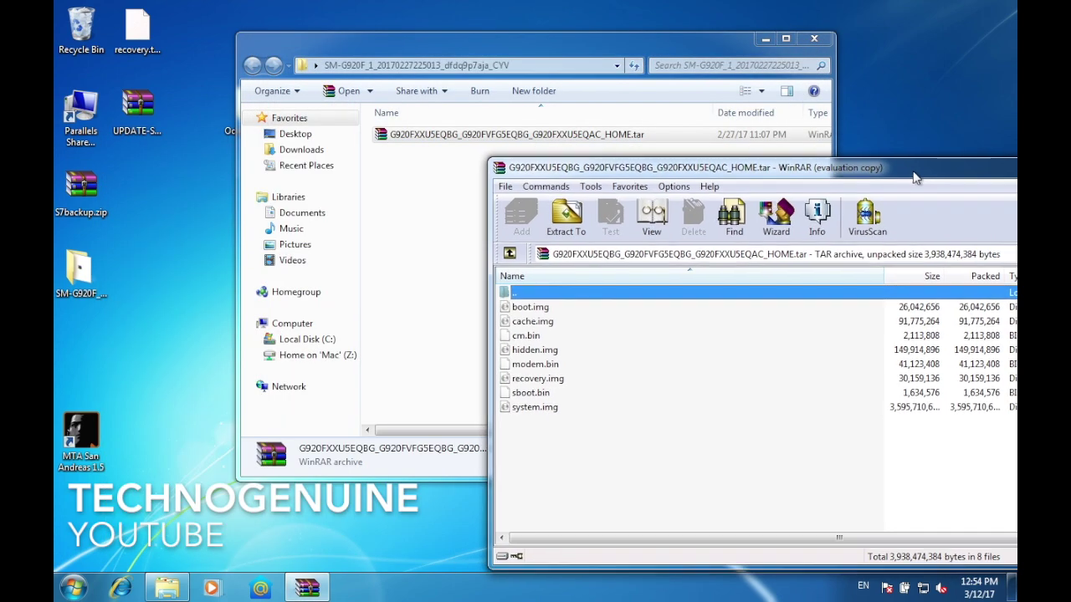
pyautogui.moveTo(529, 358)
pyautogui.mouseDown()
pyautogui.moveTo(455, 337)
pyautogui.moveTo(430, 306)
pyautogui.mouseUp()
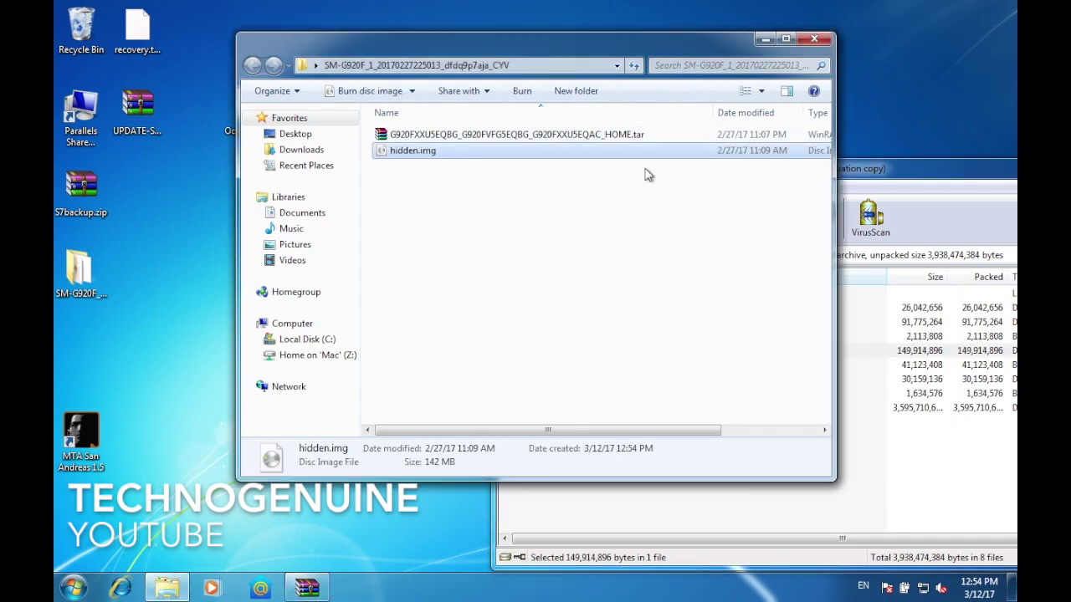
pyautogui.click(865, 178)
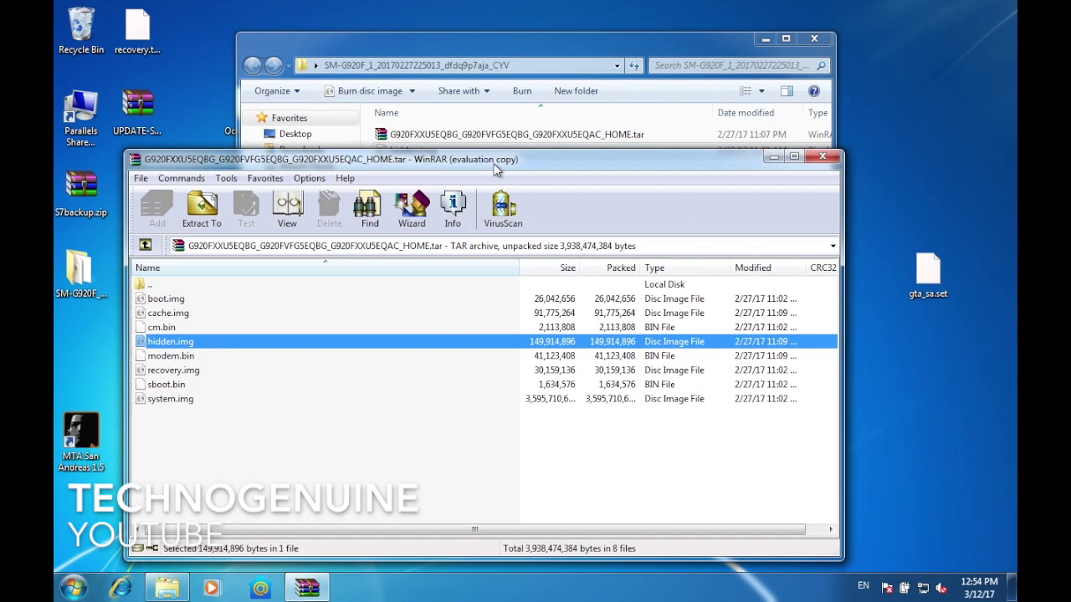
pyautogui.click(824, 159)
pyautogui.moveTo(585, 151)
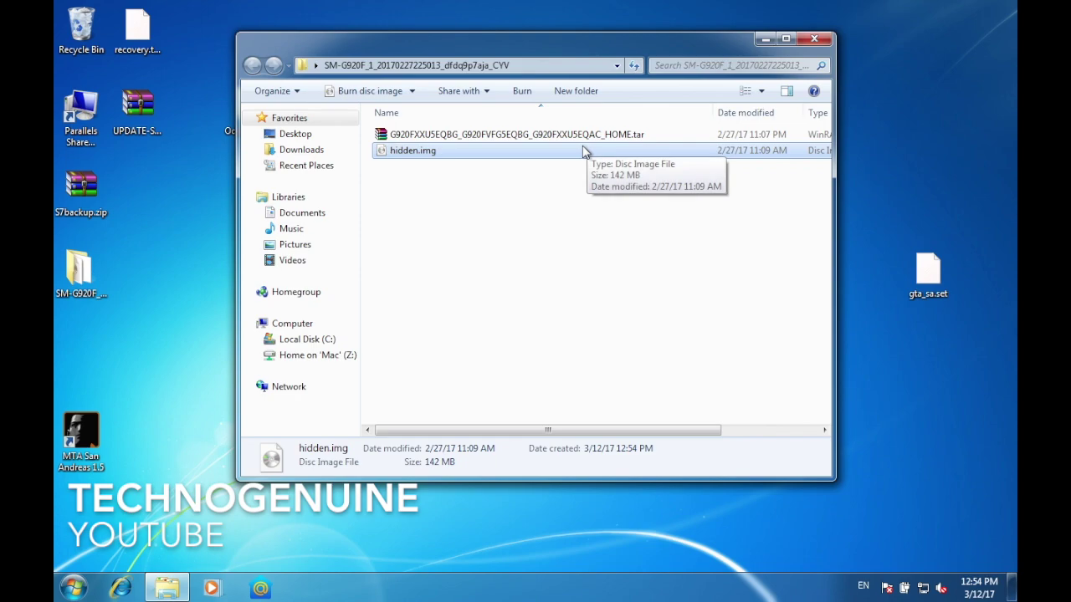
# Rename hidden.img to hidden.img.tar
pyautogui.rightClick(584, 151)
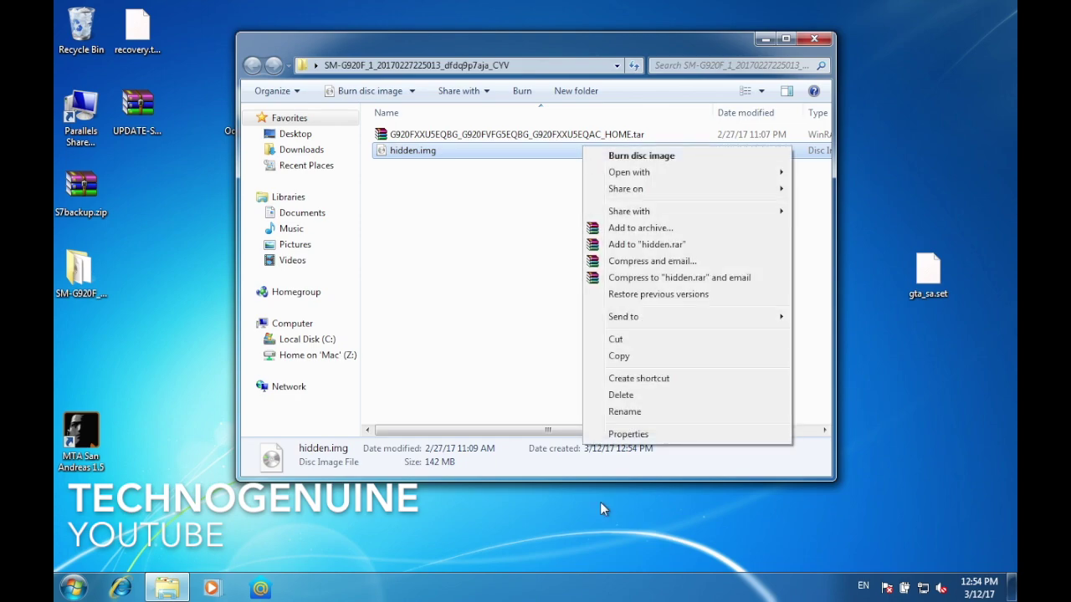
pyautogui.click(615, 413)
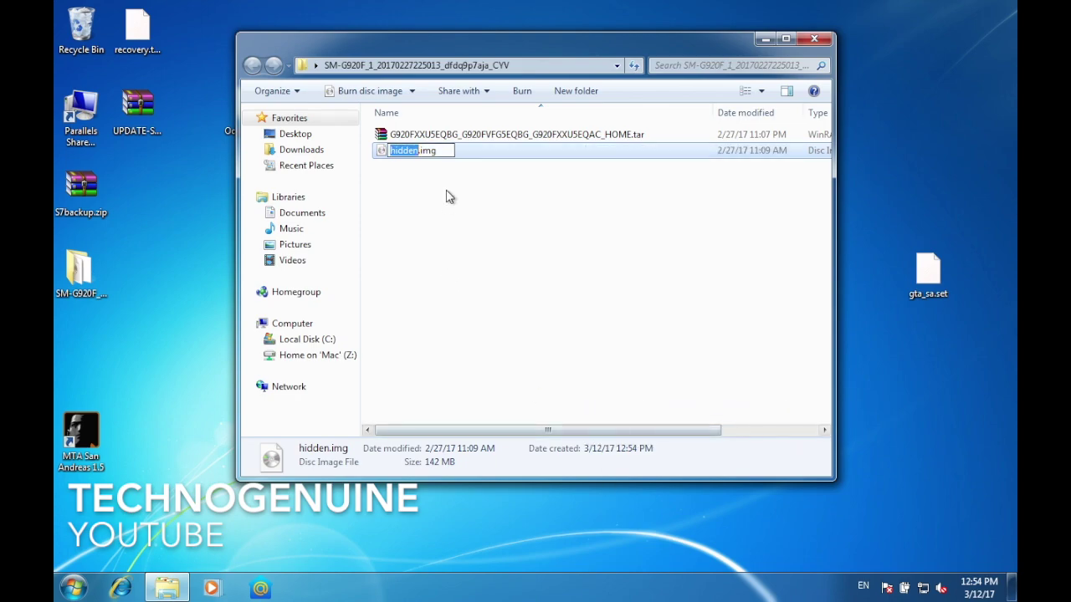
pyautogui.click(446, 151)
pyautogui.write('.ta')
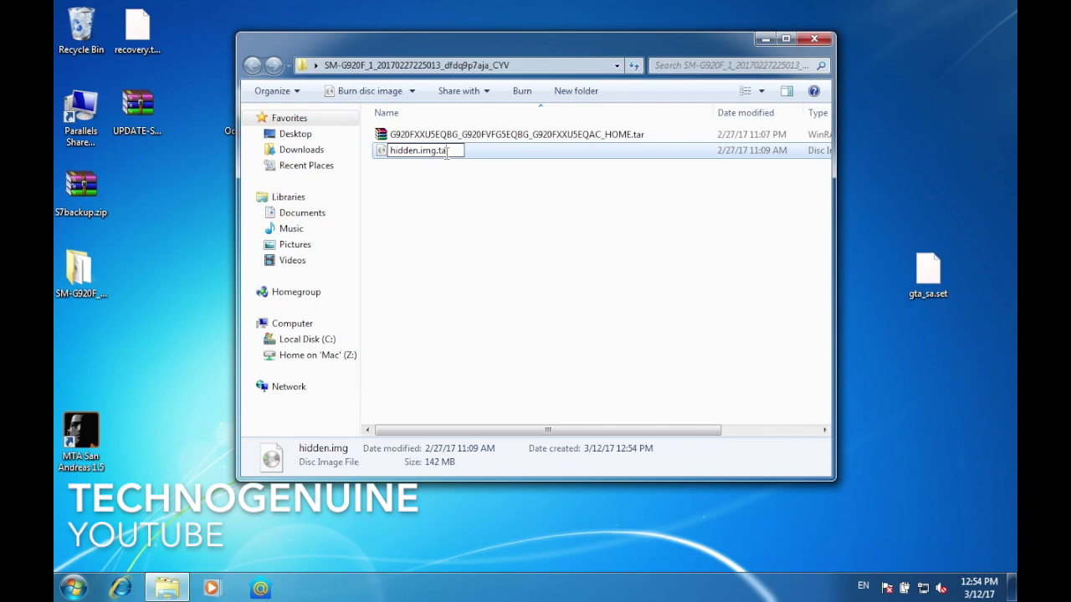
pyautogui.write('r')
pyautogui.press('Return')
pyautogui.press('Return')
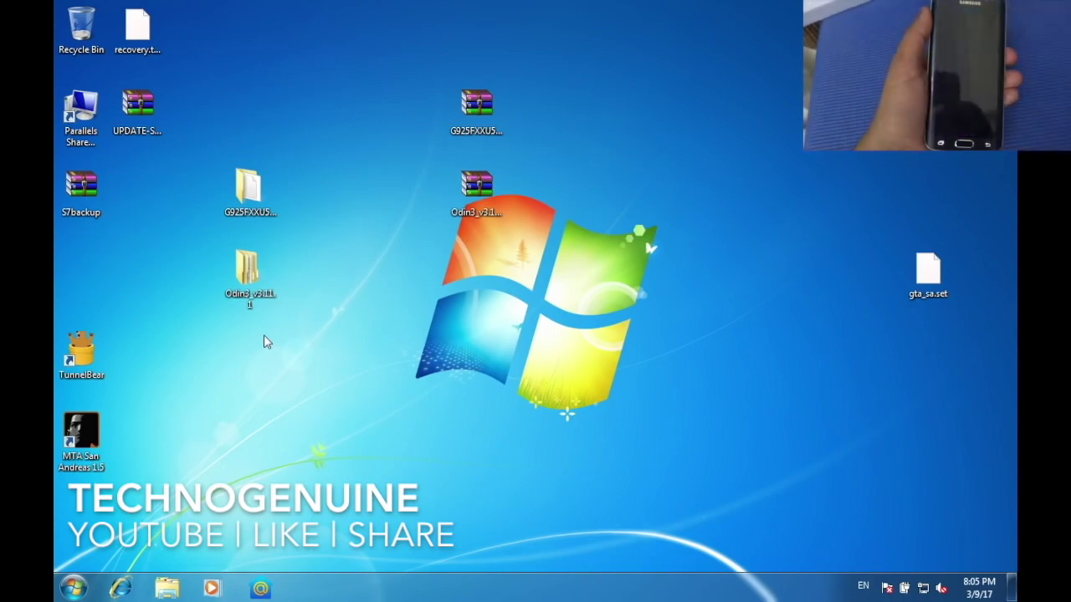
# Switch to the Mac desktop and open the Odin3 v3.11.1 folder
pyautogui.hotkey('ctrl', 'Left')
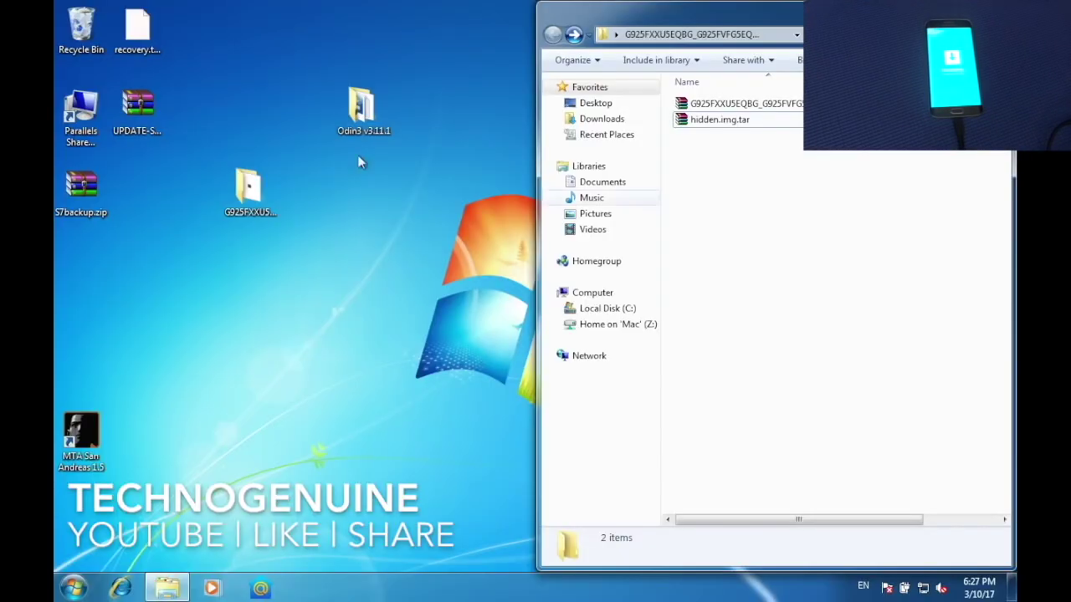
pyautogui.doubleClick(359, 107)
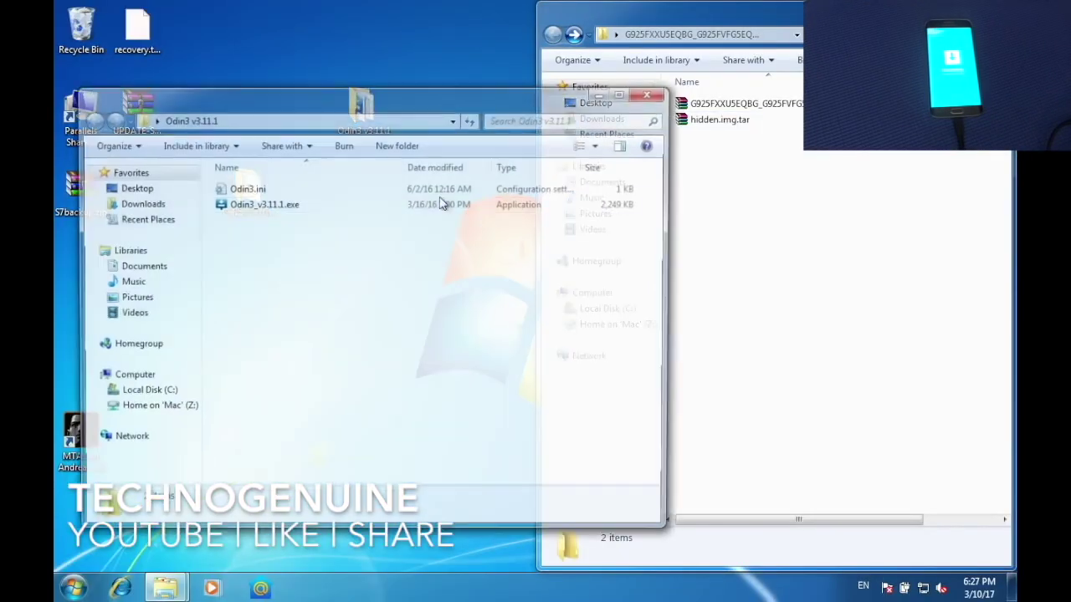
# Run Odin3_v3.11.1.exe as administrator so the phone shows on COM3, then close its folder
pyautogui.click(355, 205)
pyautogui.rightClick(354, 207)
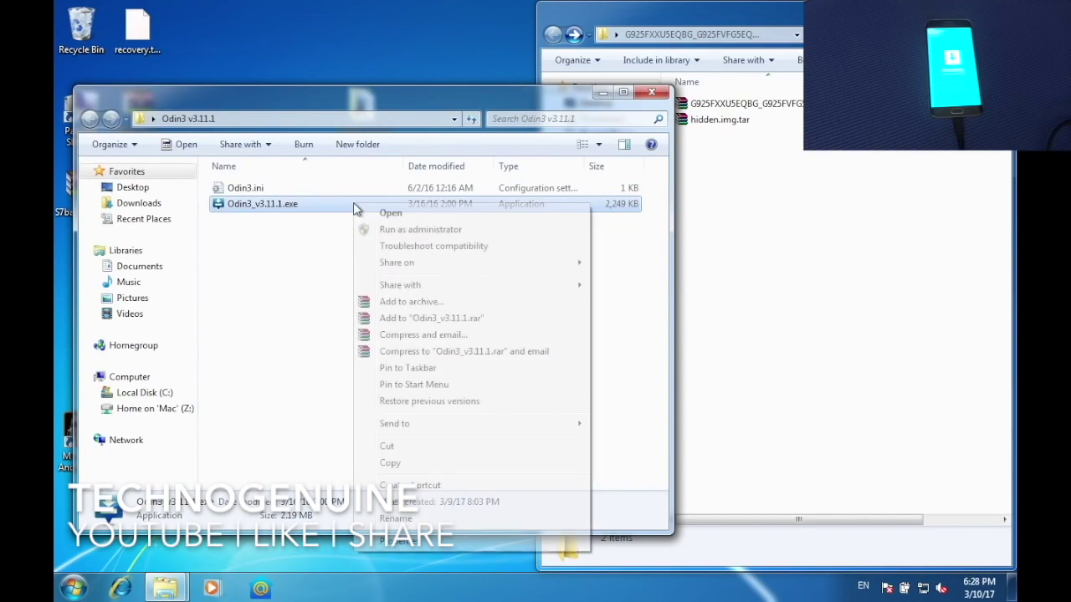
pyautogui.click(371, 231)
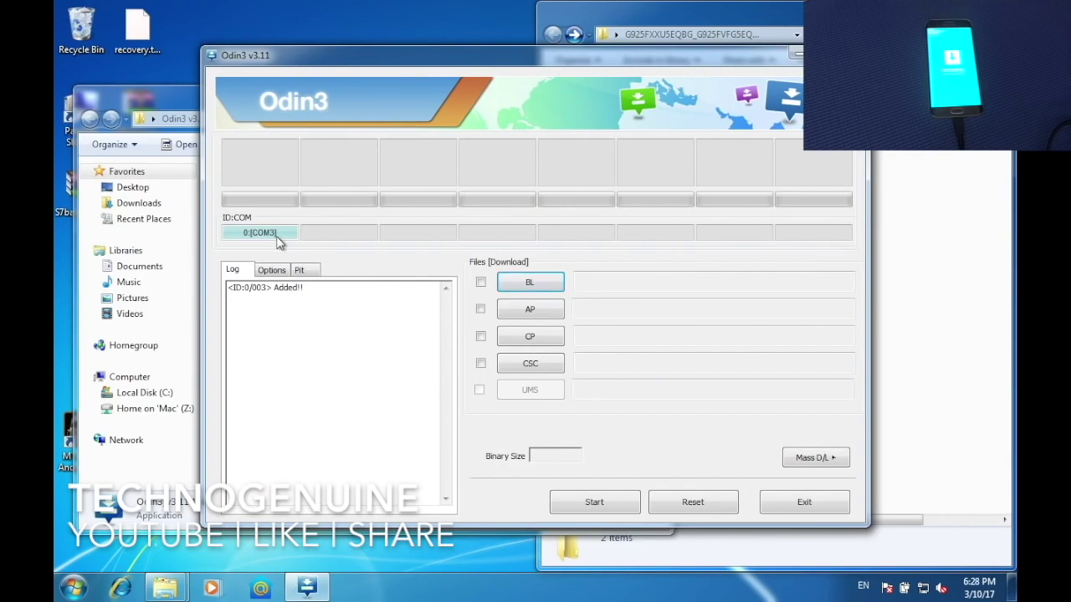
pyautogui.click(198, 237)
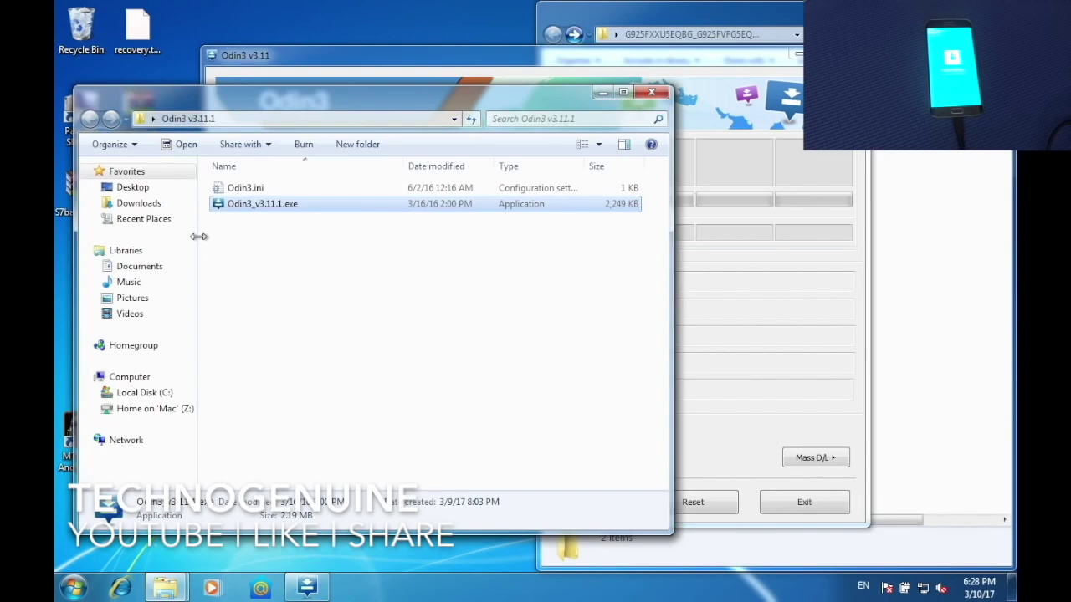
pyautogui.click(651, 93)
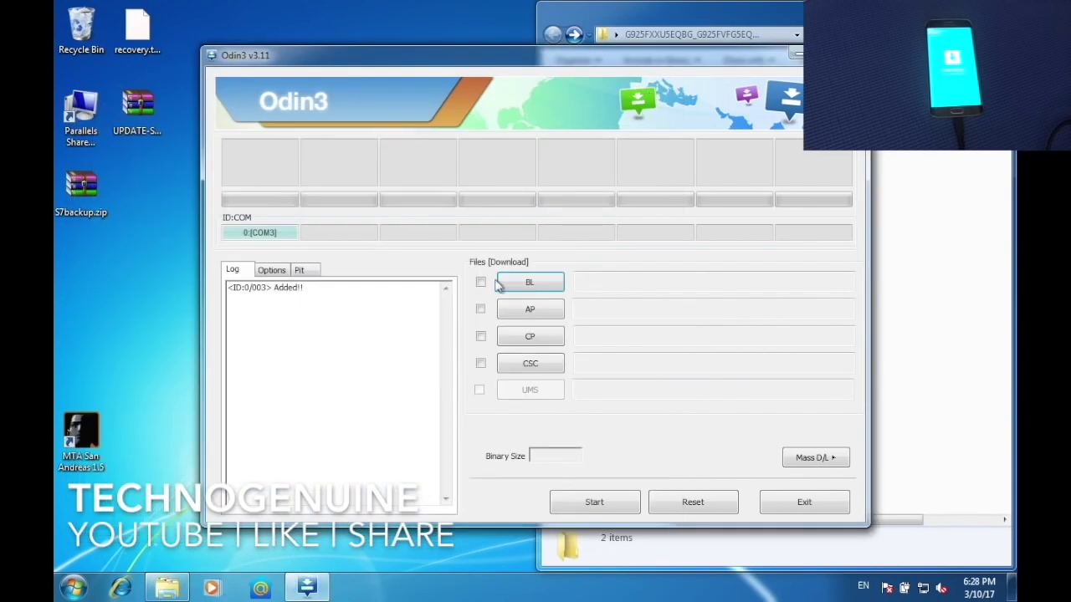
# Load the G925FXXU5EQBG HOME.tar from the Desktop firmware folder into the AP slot
pyautogui.click(504, 310)
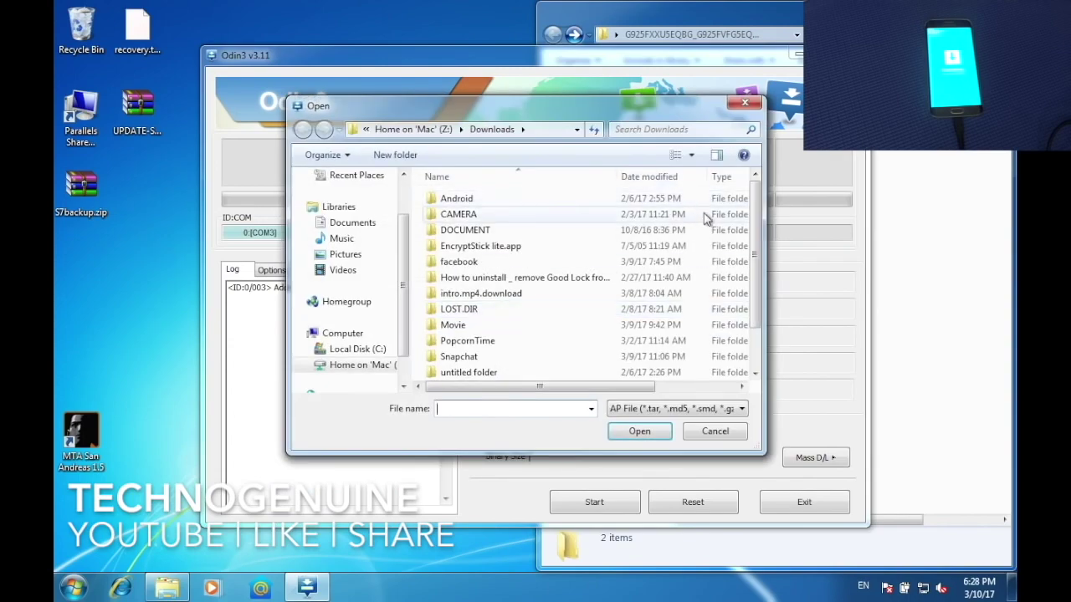
pyautogui.scroll(2, 366, 212)
pyautogui.click(345, 197)
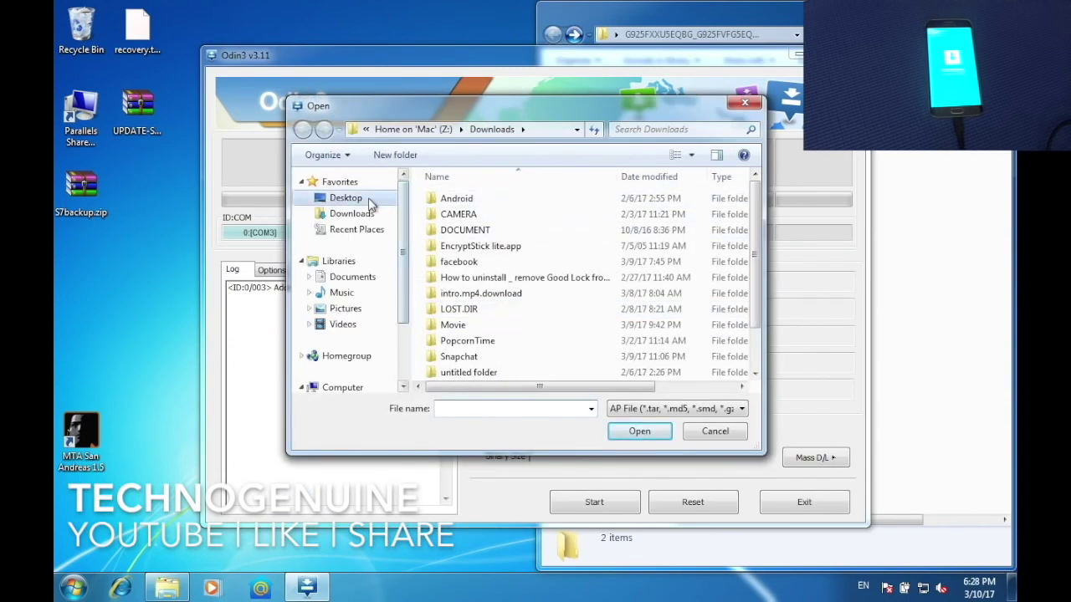
pyautogui.moveTo(755, 287); pyautogui.dragTo(753, 406)
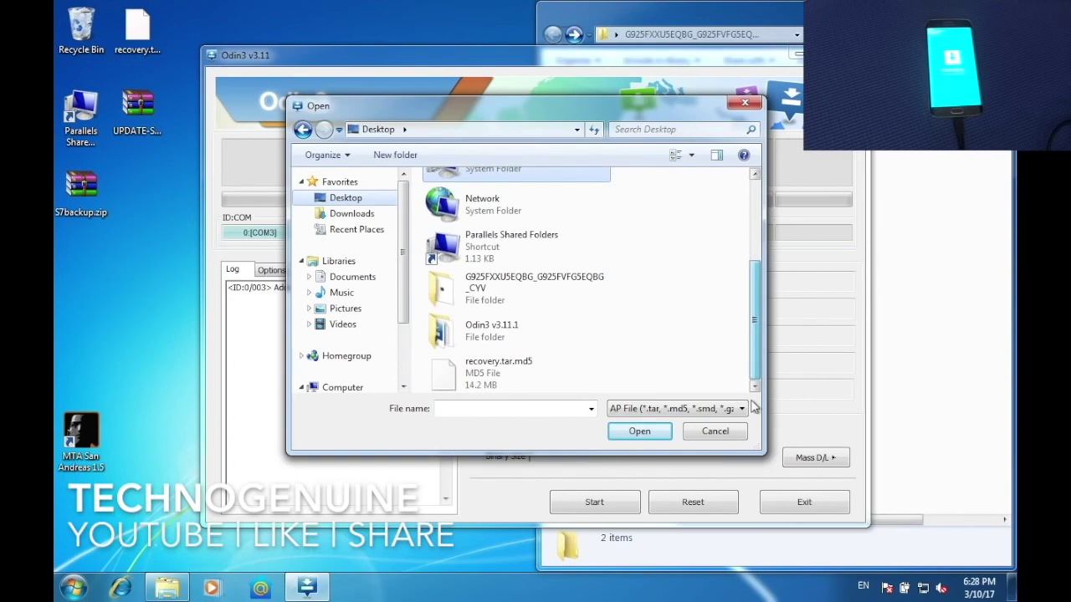
pyautogui.doubleClick(535, 284)
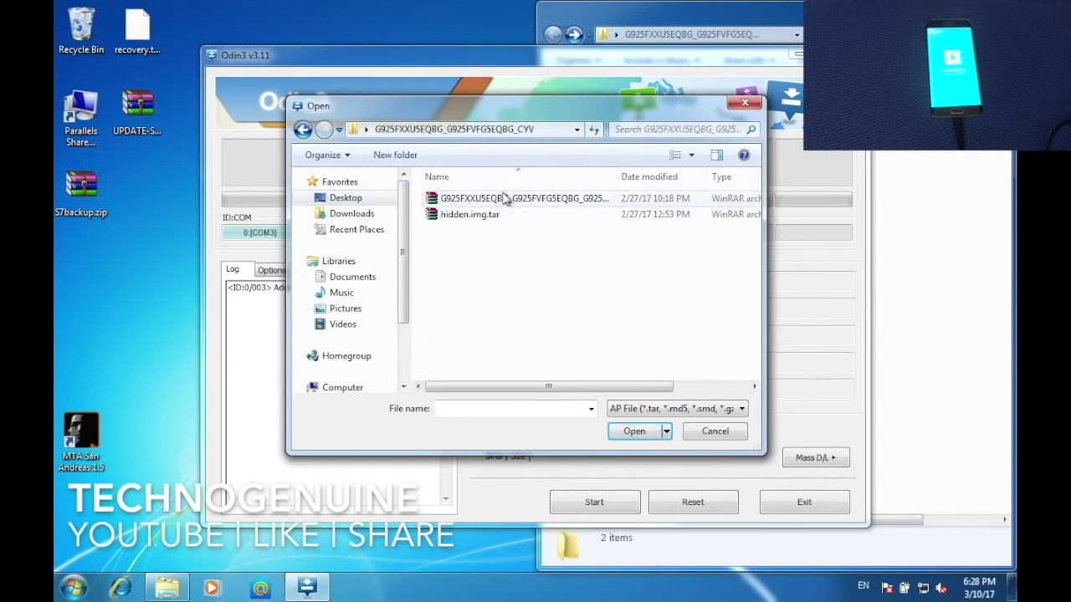
pyautogui.doubleClick(507, 198)
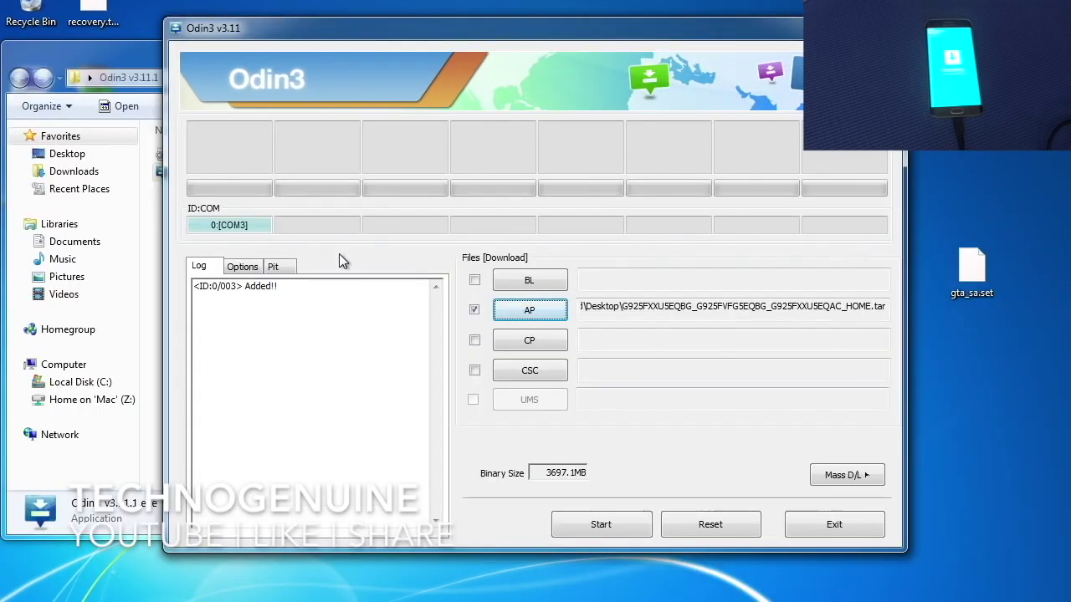
# Check Auto Reboot is off and flash the firmware, which fails at hidden.img
pyautogui.click(243, 268)
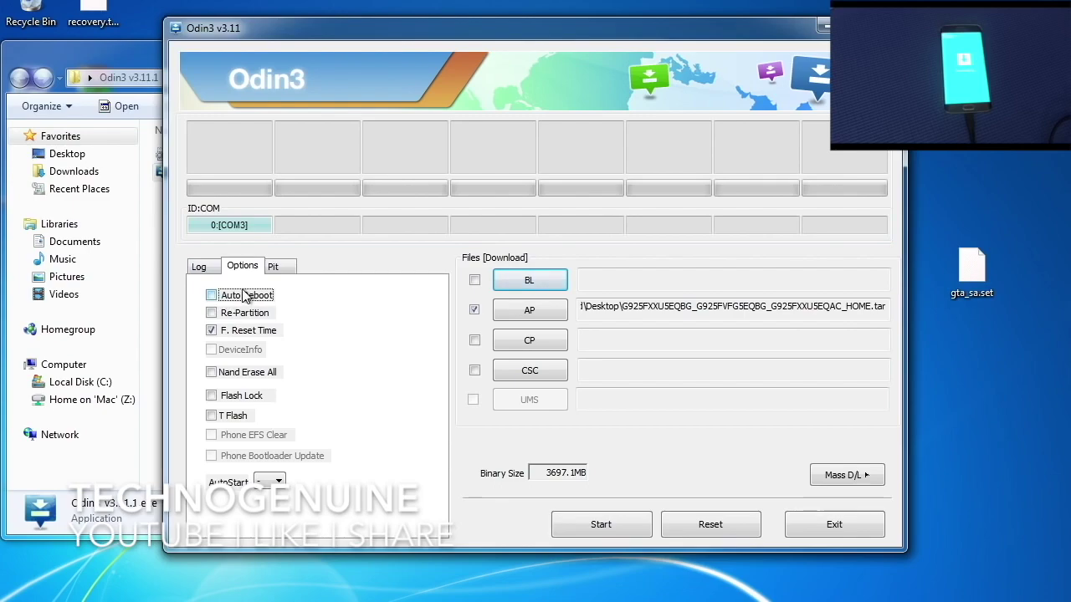
pyautogui.click(203, 270)
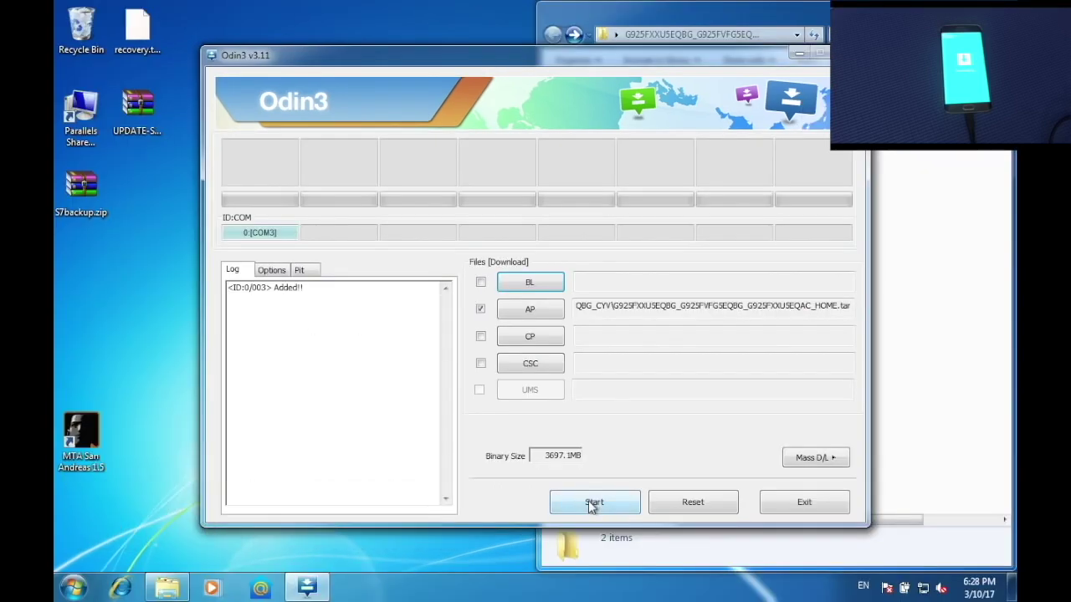
pyautogui.click(589, 502)
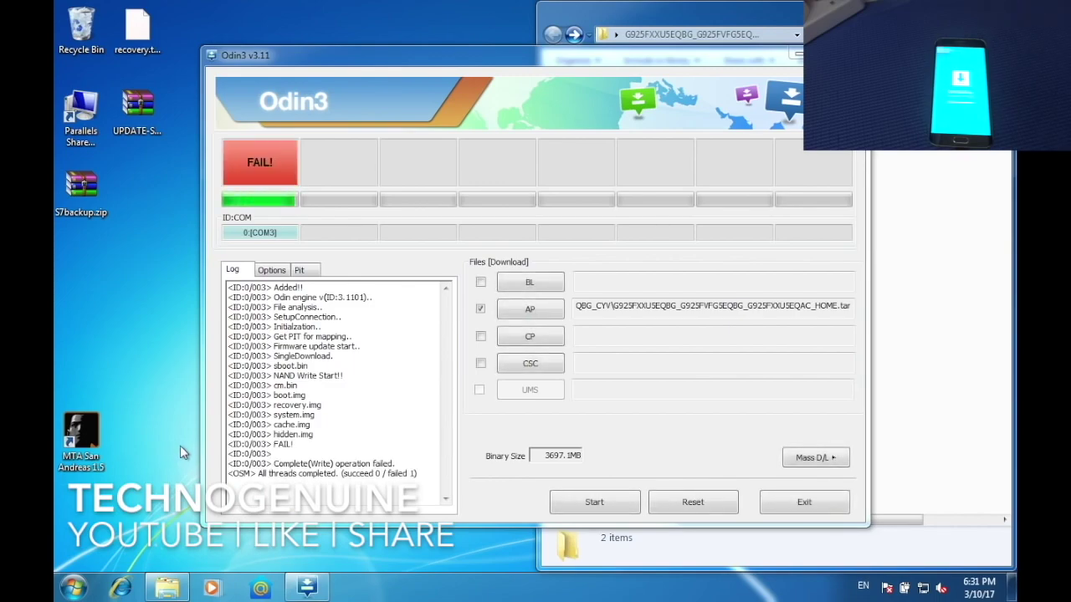
# Reset Odin3 after the failed flash and start choosing a new AP file
pyautogui.click(57, 587)
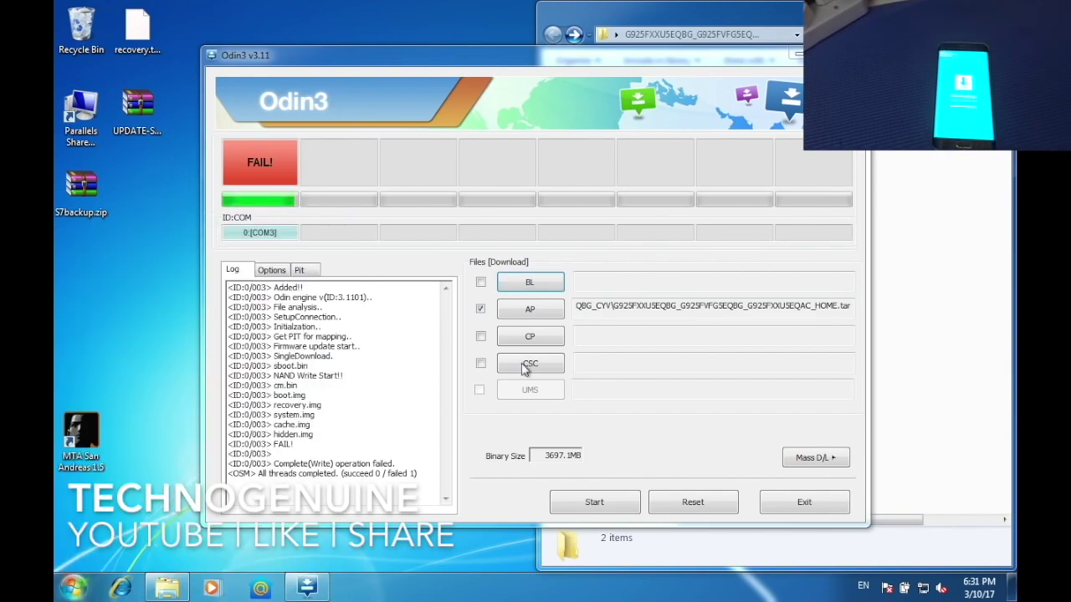
pyautogui.click(669, 503)
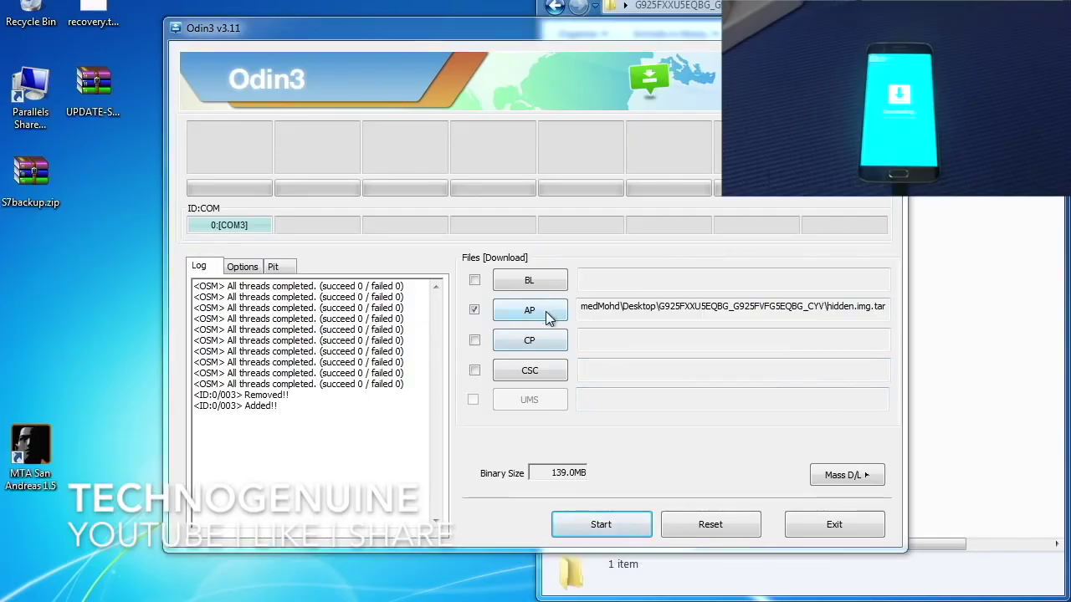
pyautogui.click(514, 308)
# Flash hidden.img.tar from the AP slot until PASS, then exit Odin3
pyautogui.doubleClick(492, 192)
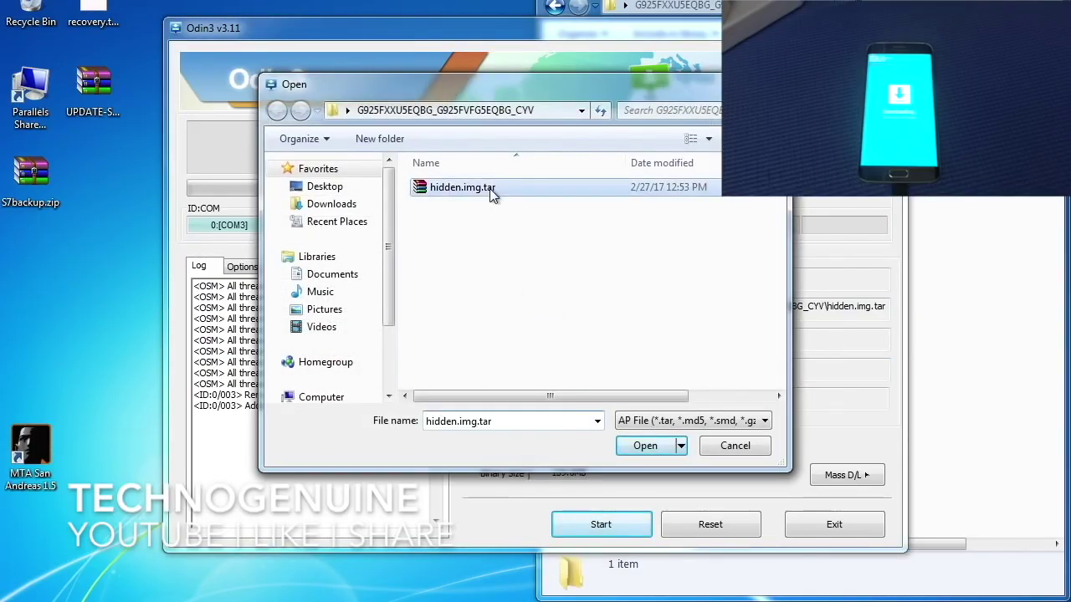
pyautogui.click(586, 527)
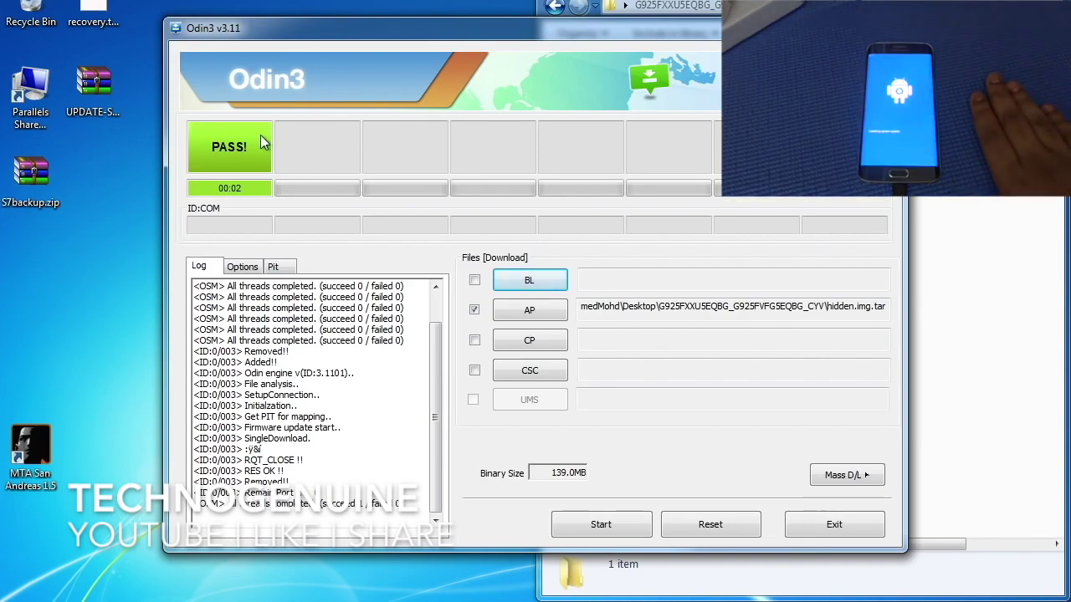
pyautogui.click(834, 525)
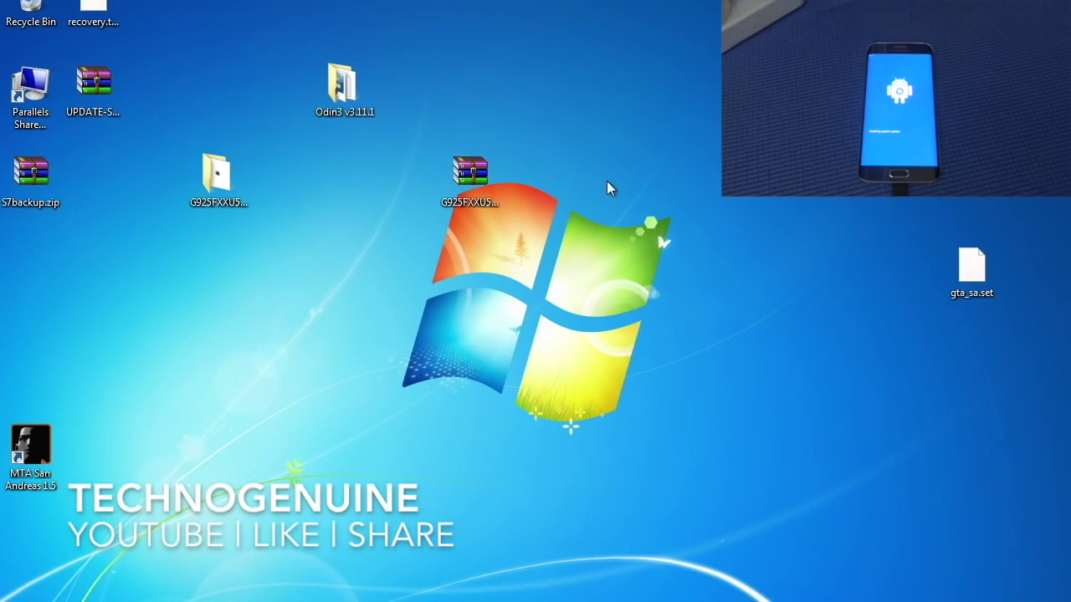
# Refresh the Windows desktop, then switch to the Mac and minimize the Safari YouTube tutorial window
pyautogui.rightClick(607, 182)
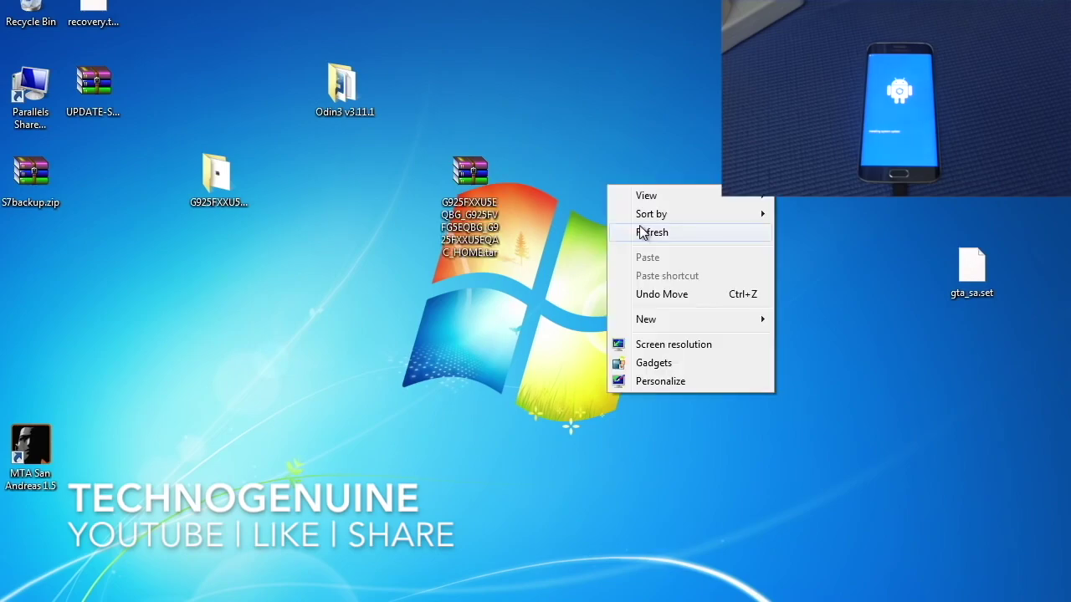
pyautogui.click(642, 232)
pyautogui.hotkey('ctrl', 'Left')
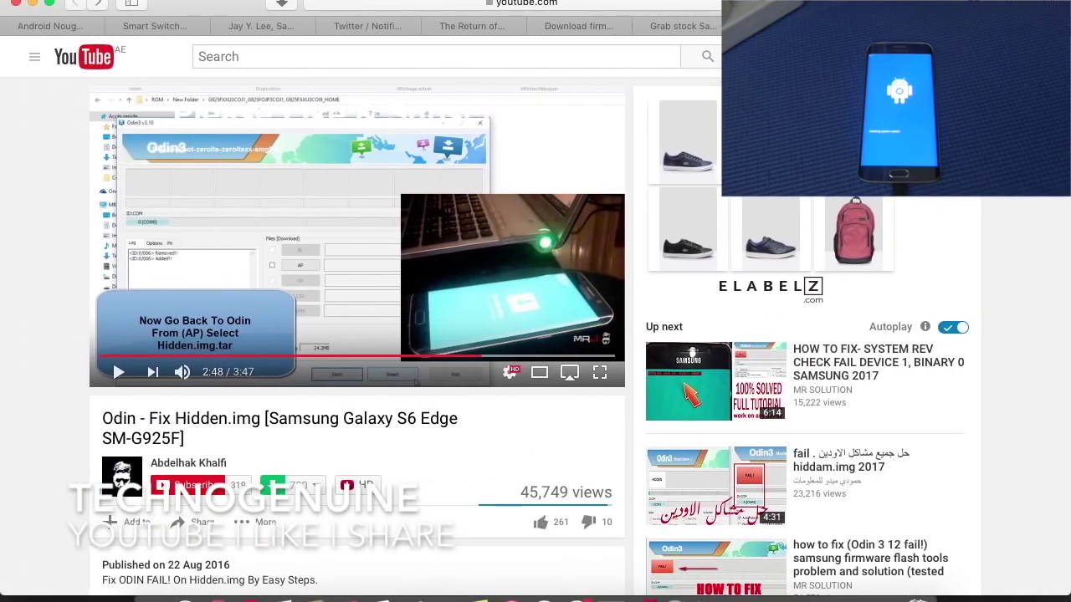
pyautogui.click(32, 4)
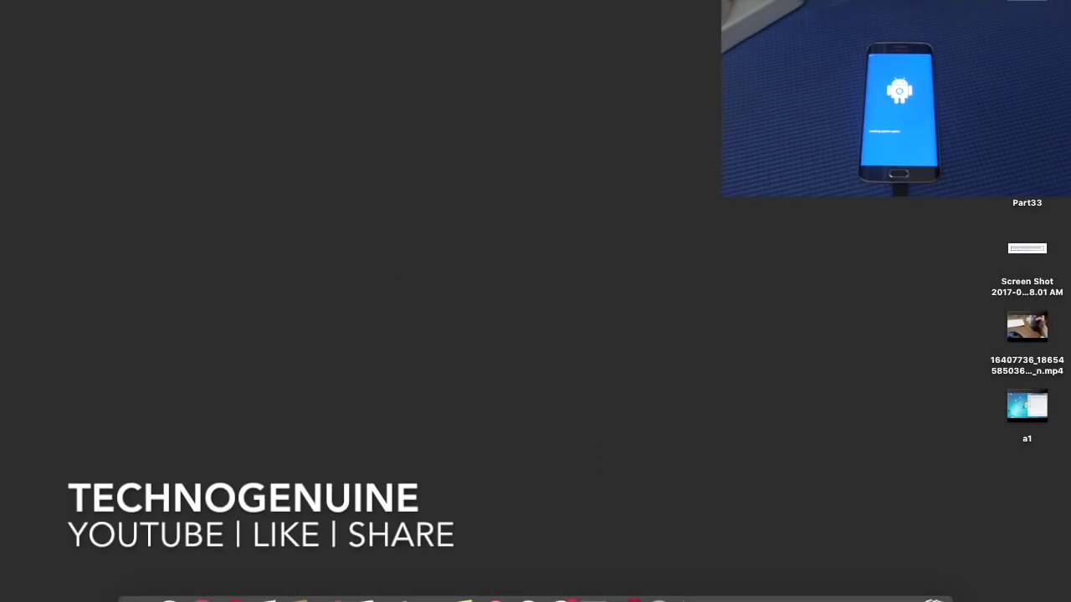